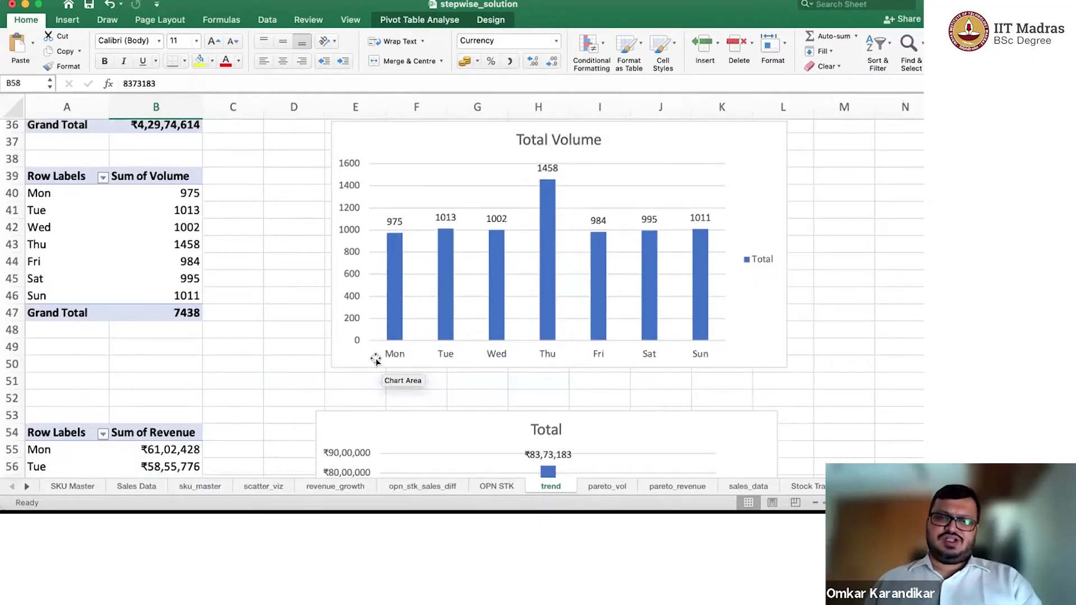
Drill into Thursday's Sum of Revenue value in the weekday revenue pivot table to extract its underlying records to a new sheet
scroll(375, 359, down, 3)
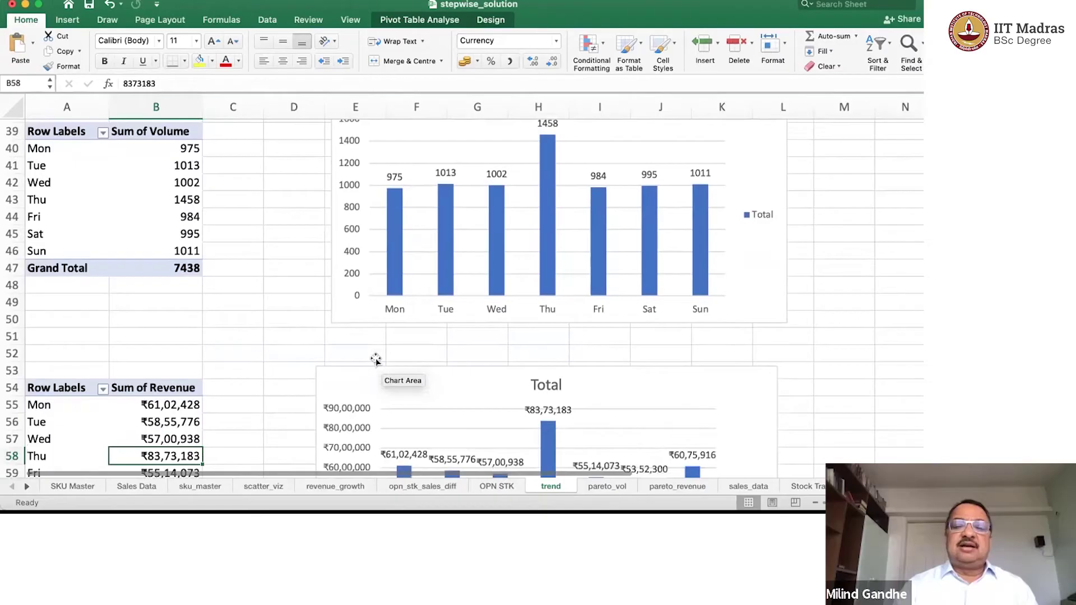
scroll(376, 359, down, 5)
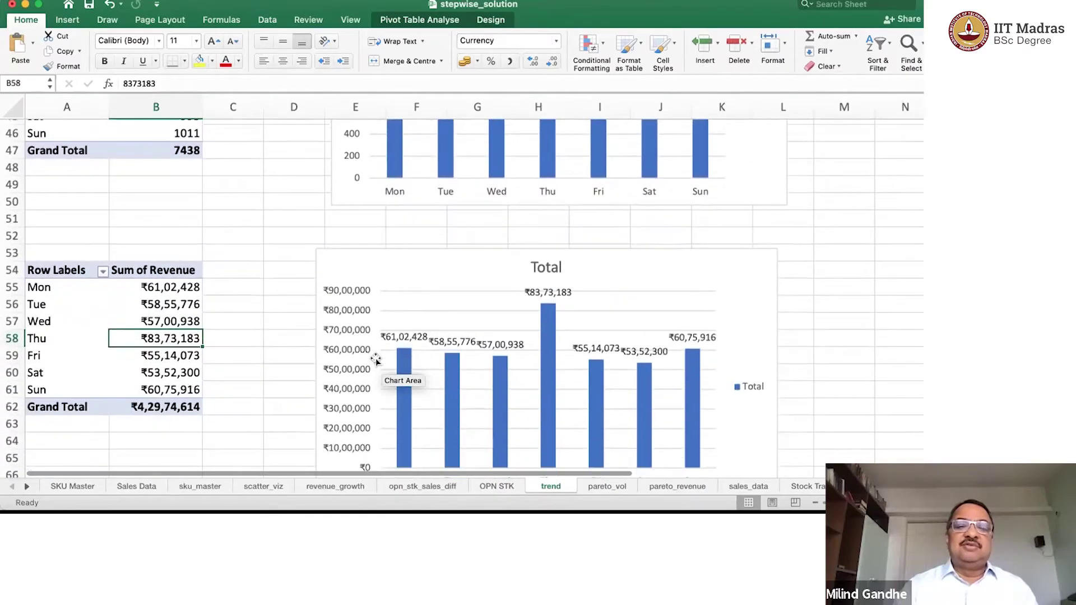
scroll(376, 360, down, 1)
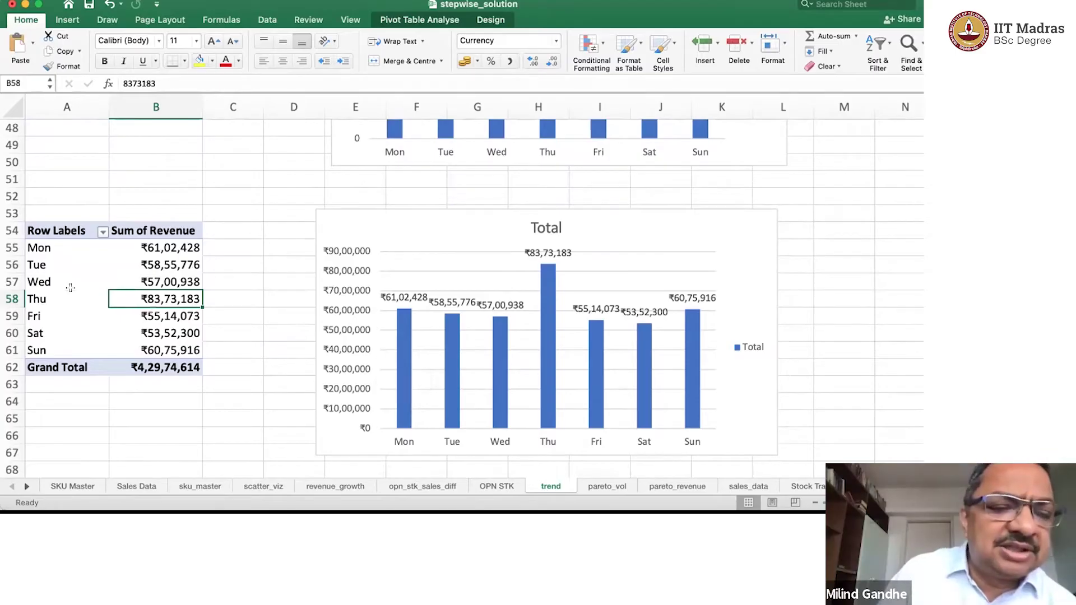
double_click(184, 299)
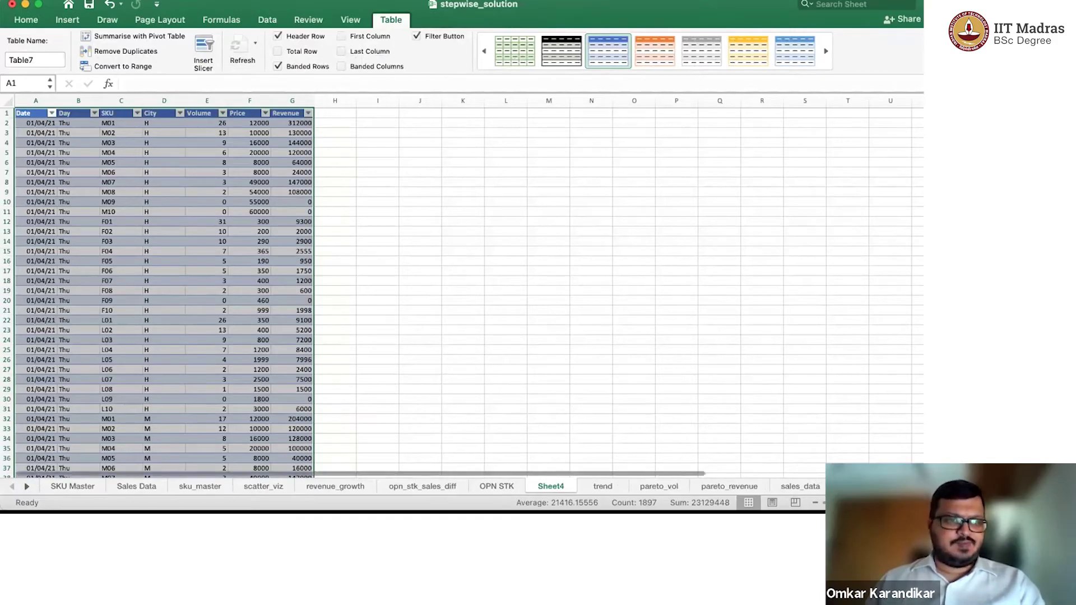
Set the zoom of the extracted detail sheet to a custom 175% and deselect the table
text(175)
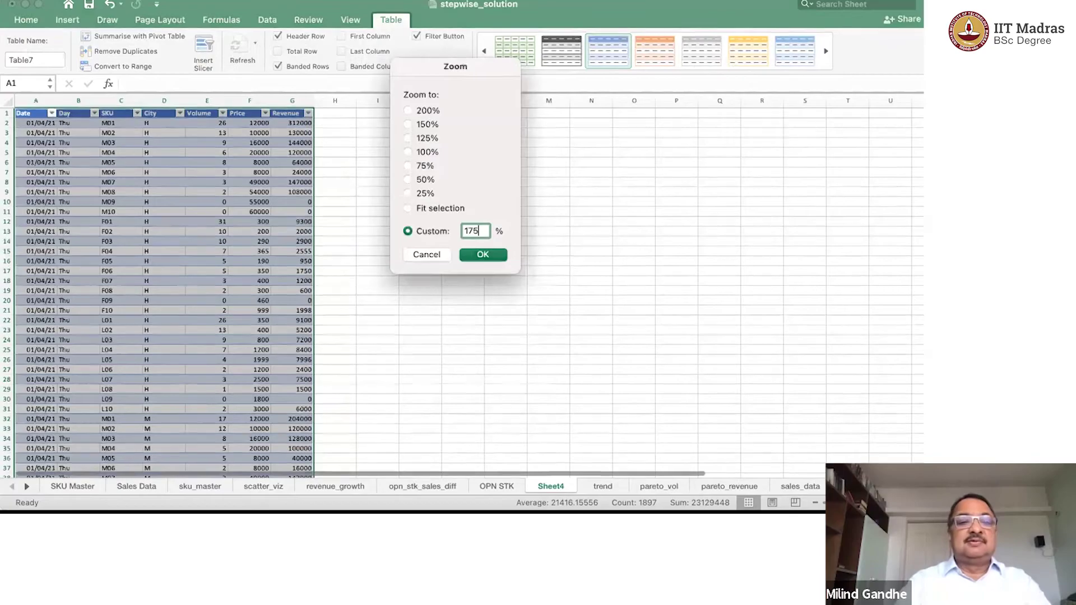
key(Return)
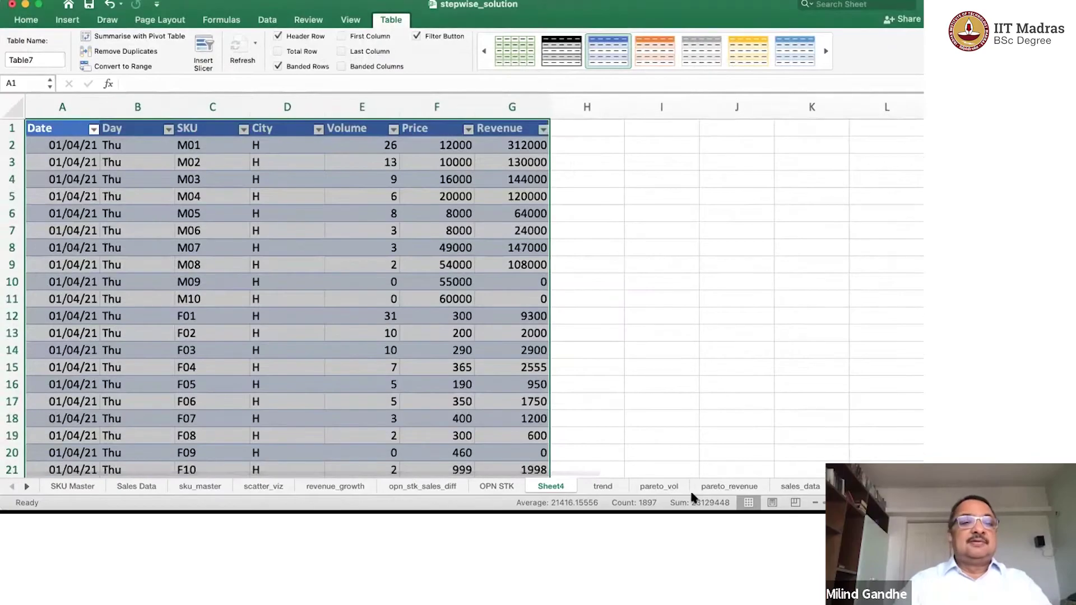
click(276, 297)
Examine the Thursday sales records row by row, including the SKU, city, volume, price and revenue columns
key(Down)
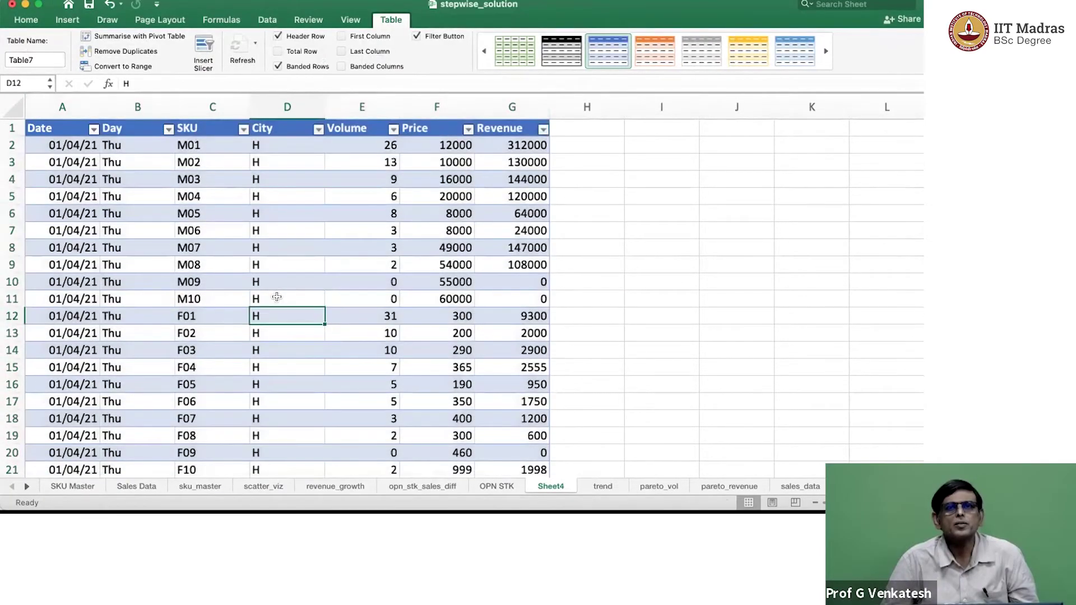
key(Down)
key(Down)
key(Down)
key(Down)
key(Down)
key(Down)
key(Down)
key(Down)
key(Down)
key(Down)
key(Down)
key(Down)
key(Down)
key(Down)
key(Down)
key(Down)
key(Down)
key(Down)
key(Down)
key(Down)
key(Down)
key(Down)
key(Down)
key(Down)
key(Down)
key(Down)
key(Down)
key(Down)
key(Down)
key(Down)
key(Down)
key(Down)
key(Down)
key(Down)
key(Down)
key(Down)
key(Down)
key(Down)
key(Down)
key(Down)
key(Down)
key(Down)
key(Down)
key(Down)
key(Down)
key(Down)
key(Down)
key(Down)
key(Down)
key(Down)
key(Down)
key(Down)
key(Down)
key(Down)
key(Down)
key(Down)
key(Down)
key(Left)
key(Up)
key(Up)
key(Up)
key(Up)
key(Up)
key(Up)
key(Up)
key(Up)
key(Up)
key(Up)
key(Up)
key(Up)
key(Up)
key(Up)
key(Up)
key(Up)
key(Up)
key(Up)
key(Up)
key(Up)
key(Up)
key(Up)
key(Up)
key(Up)
key(Up)
key(Up)
key(Up)
key(Up)
key(Up)
key(Up)
key(Up)
key(Up)
key(Up)
key(Up)
key(Up)
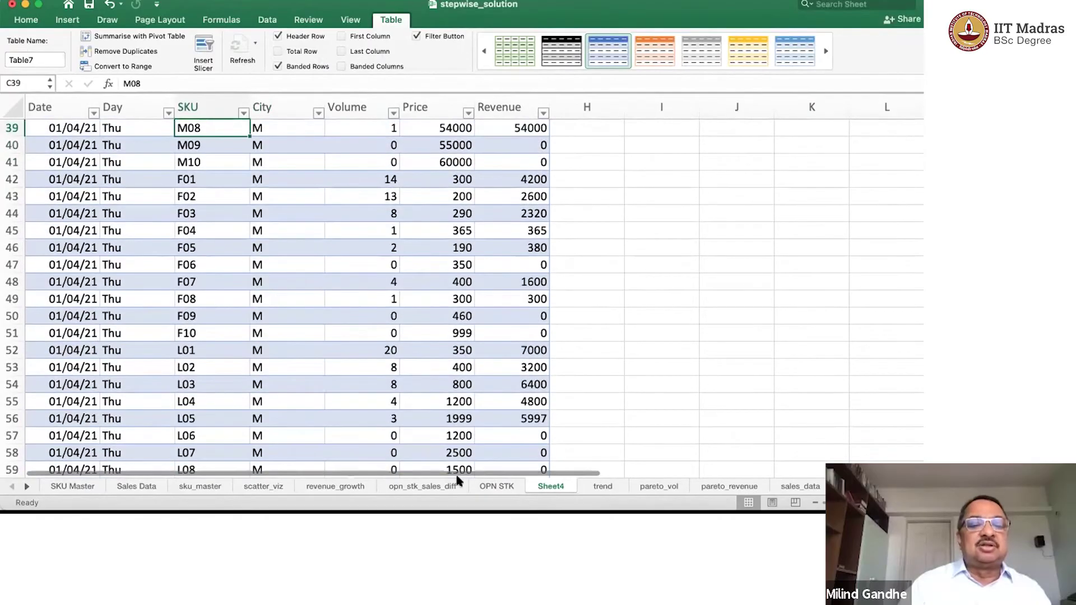
Revisit the trend sheet briefly, then check in Sheet4's Date filter which dates the Thursday records cover, leaving the filter unchanged
click(604, 487)
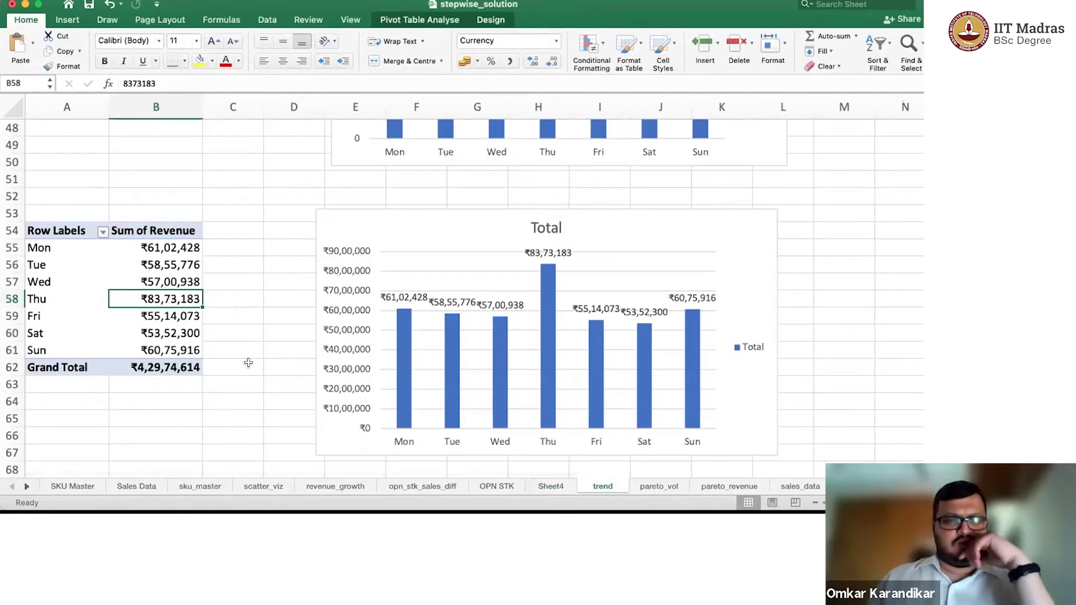
click(551, 486)
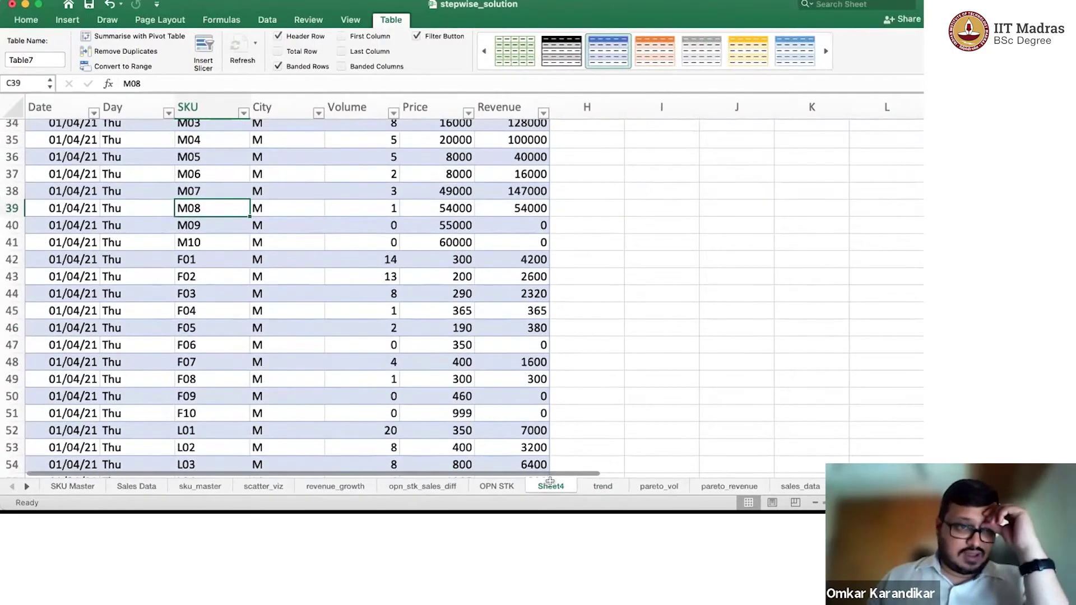
scroll(376, 305, up, 5)
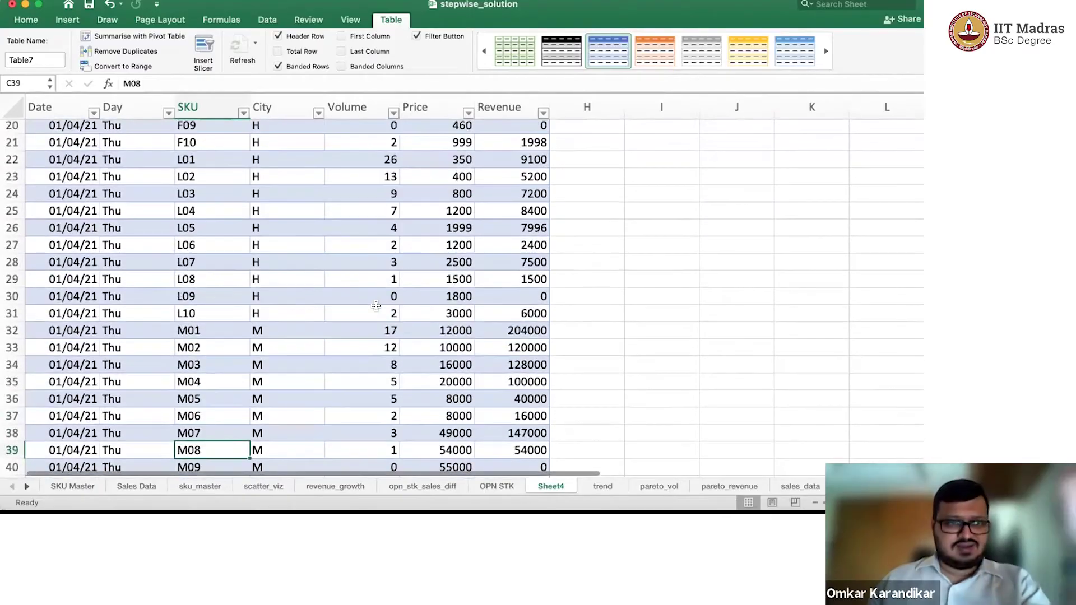
scroll(376, 305, up, 6)
scroll(376, 305, right, 1)
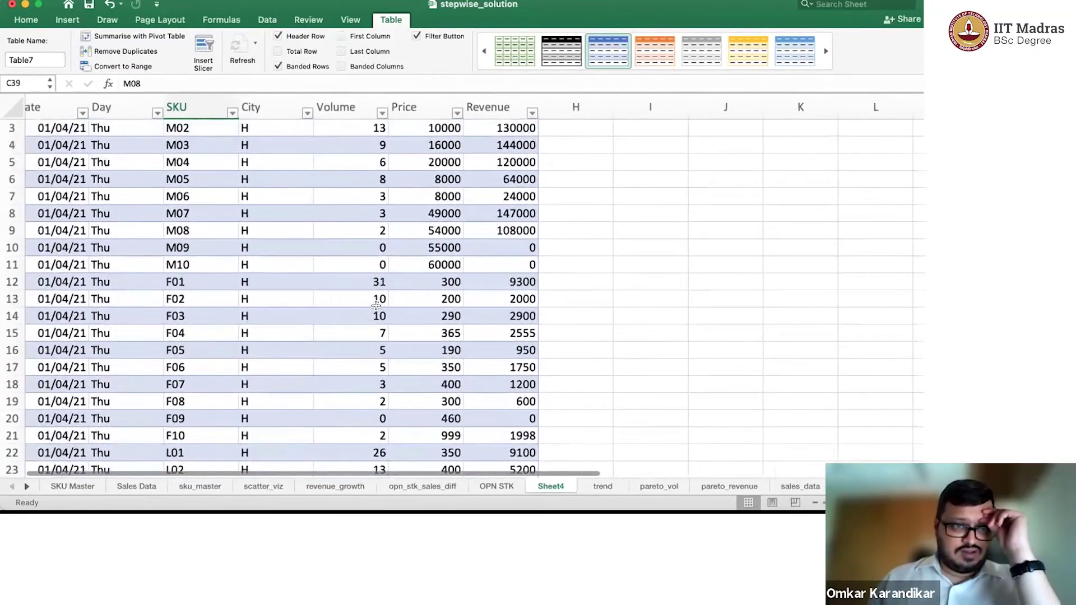
scroll(376, 305, left, 1)
scroll(376, 306, right, 1)
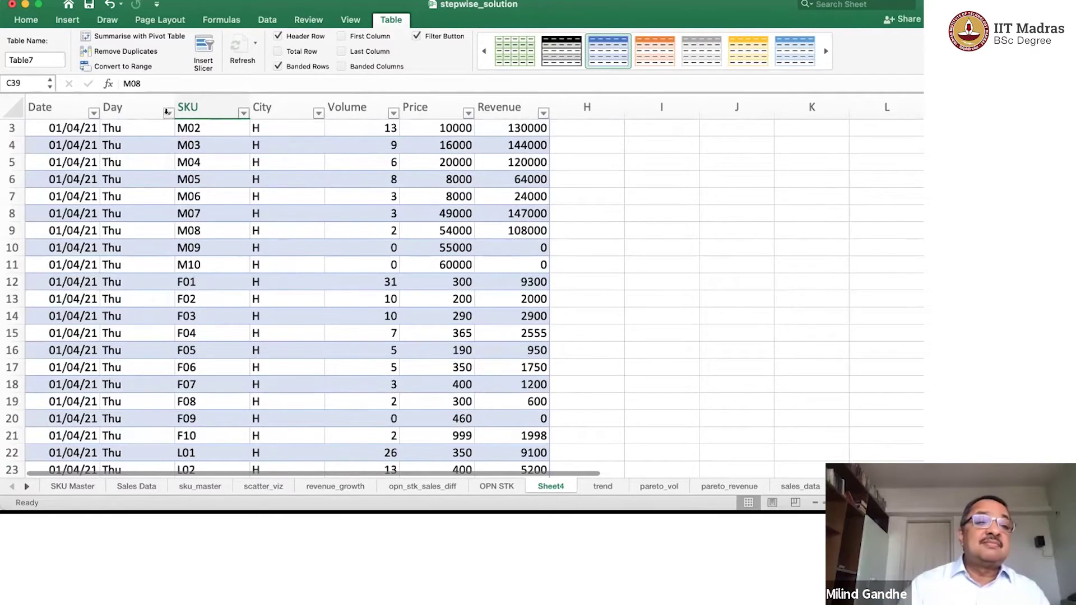
click(94, 113)
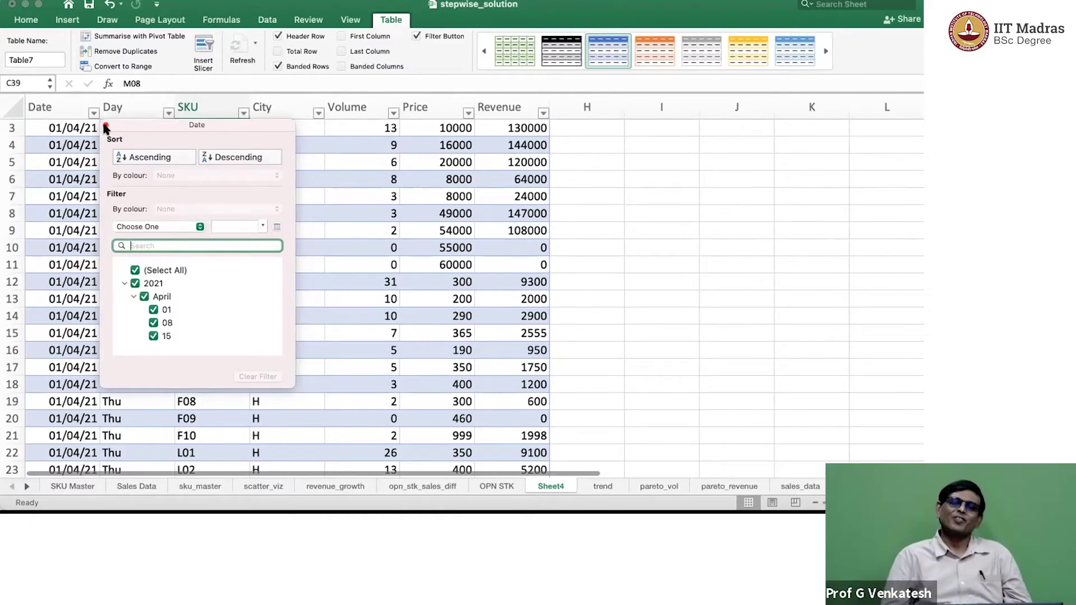
click(106, 127)
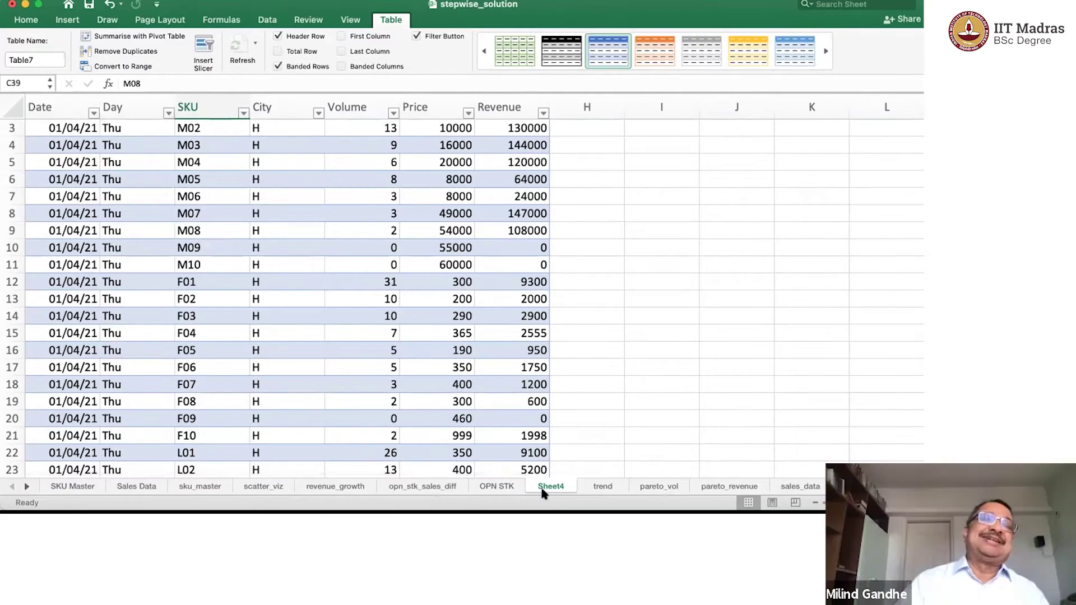
Compare the weekday volume and revenue charts on the trend sheet and examine the daily Total Revenue line chart
click(603, 485)
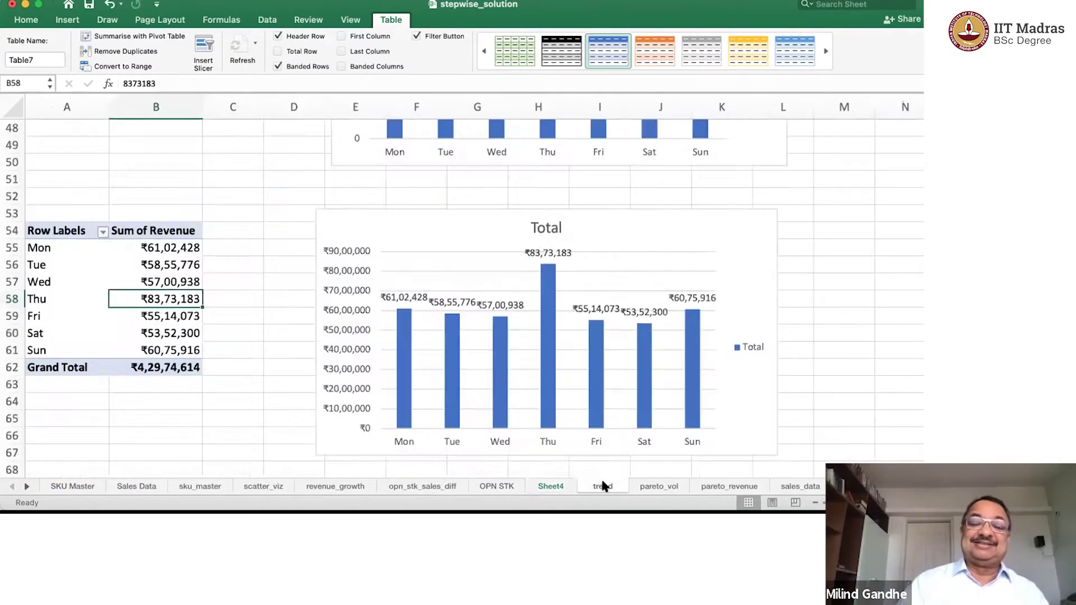
scroll(691, 394, up, 5)
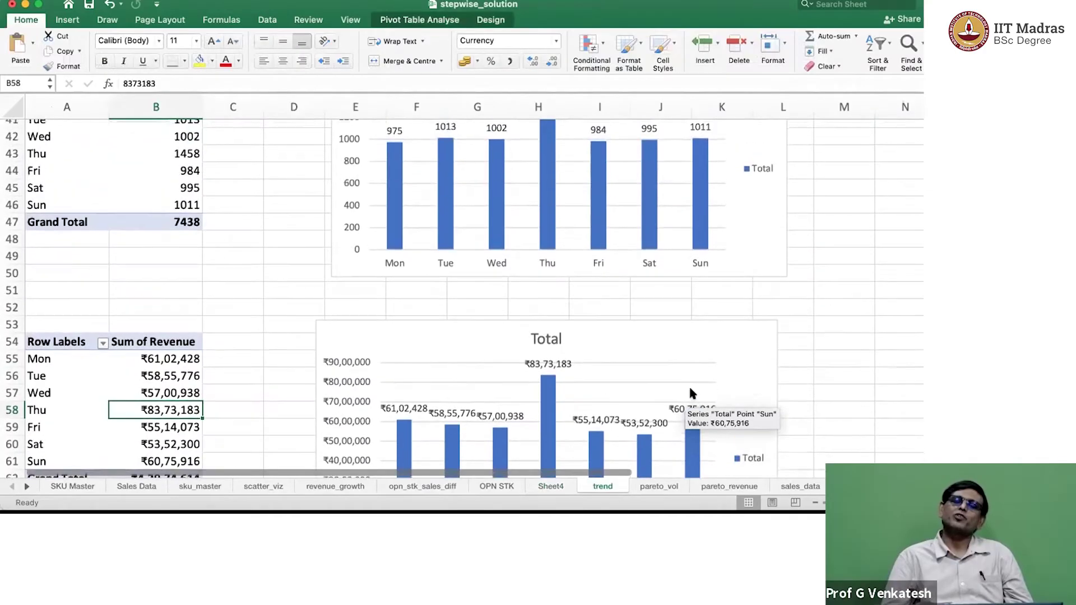
scroll(691, 391, down, 2)
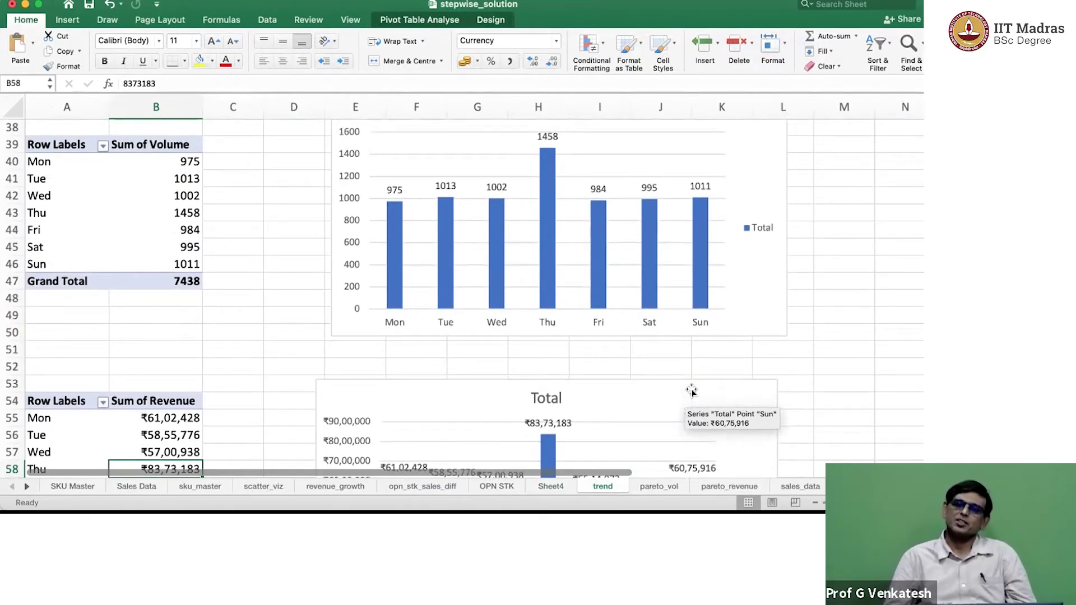
scroll(691, 391, down, 4)
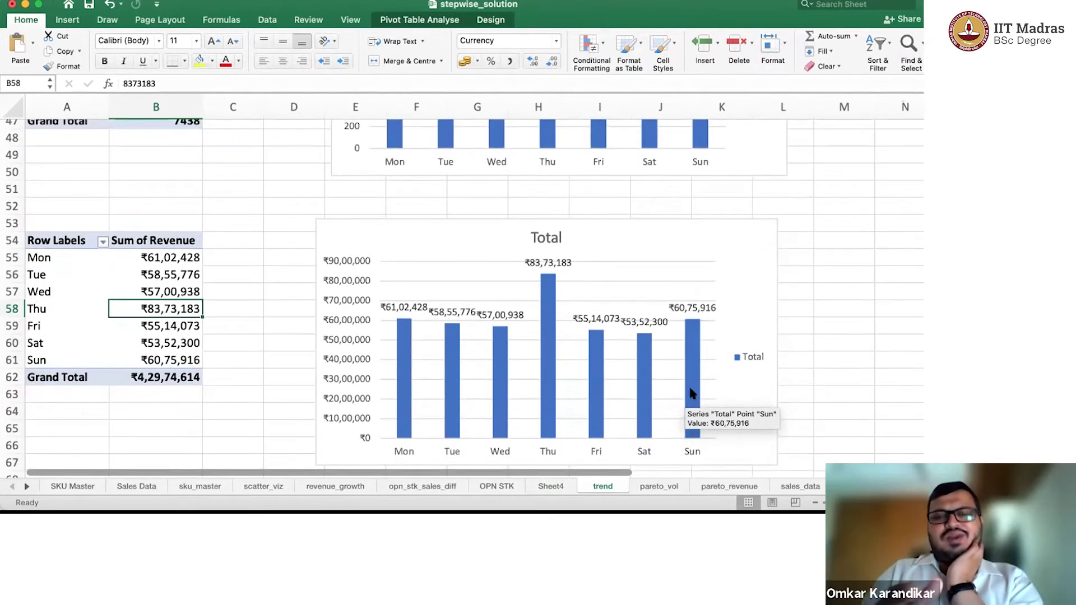
scroll(691, 390, up, 4)
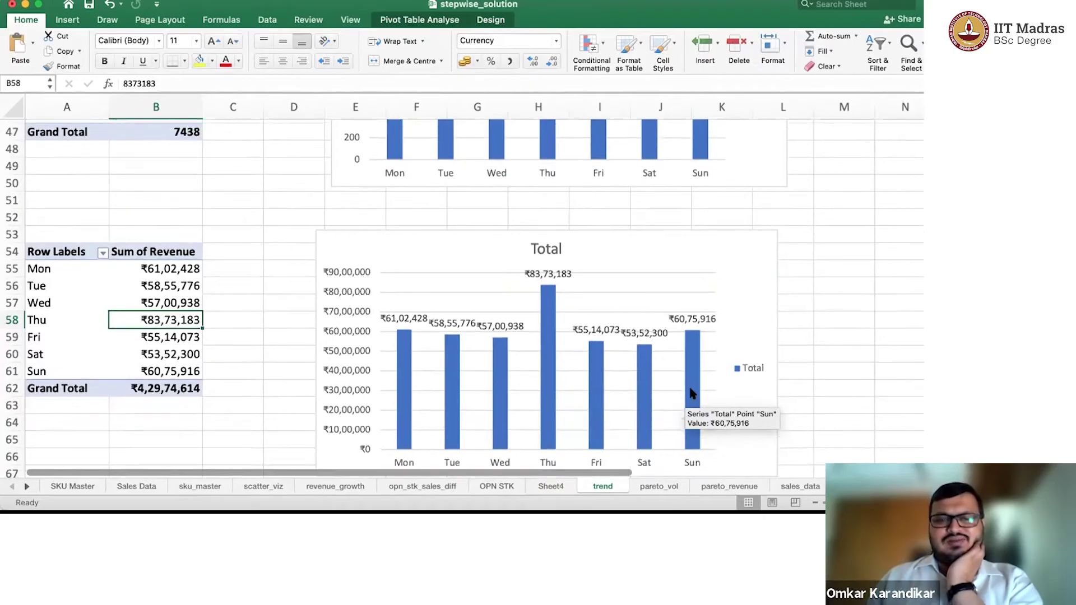
scroll(691, 390, up, 2)
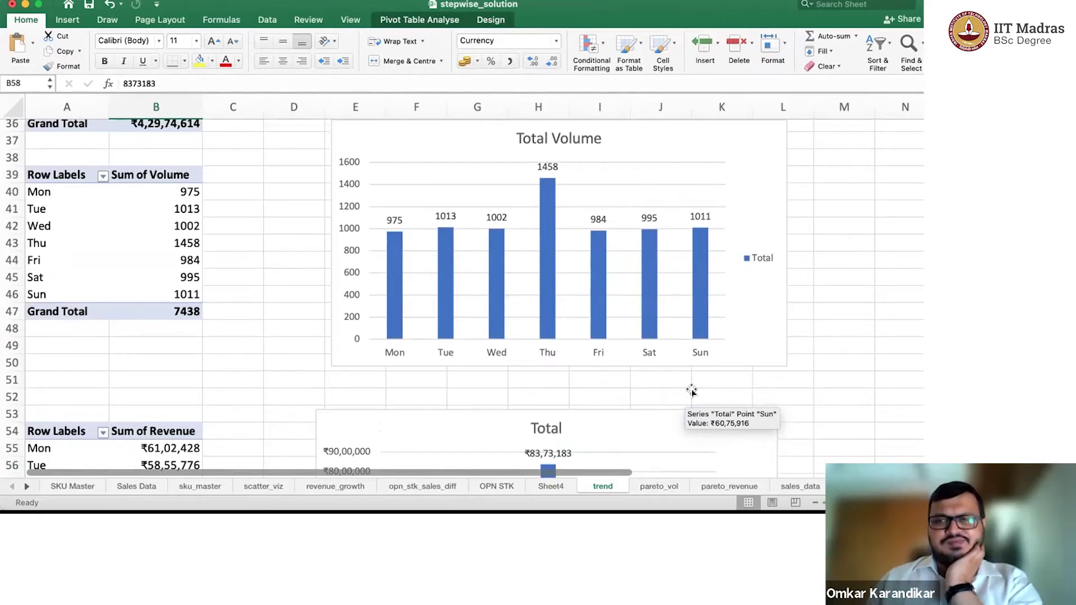
scroll(690, 391, down, 1)
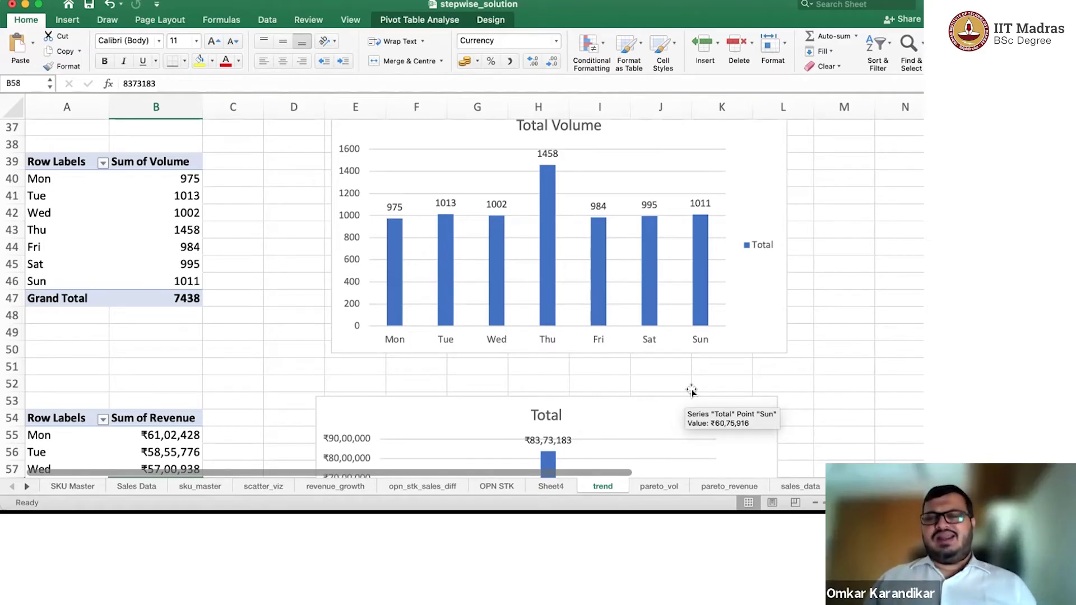
scroll(691, 390, down, 3)
scroll(692, 391, up, 5)
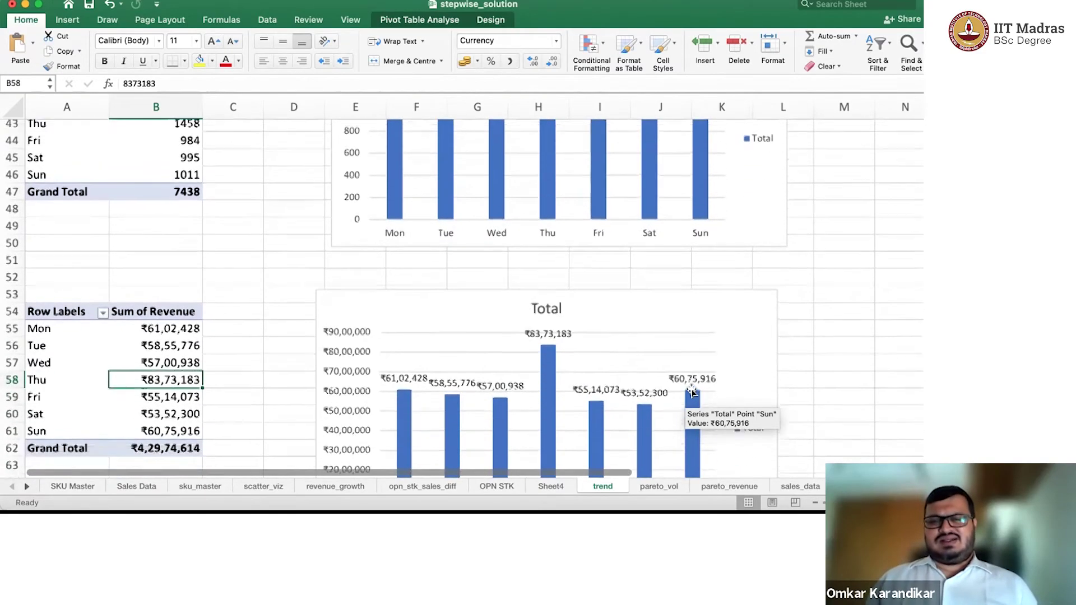
scroll(691, 391, up, 5)
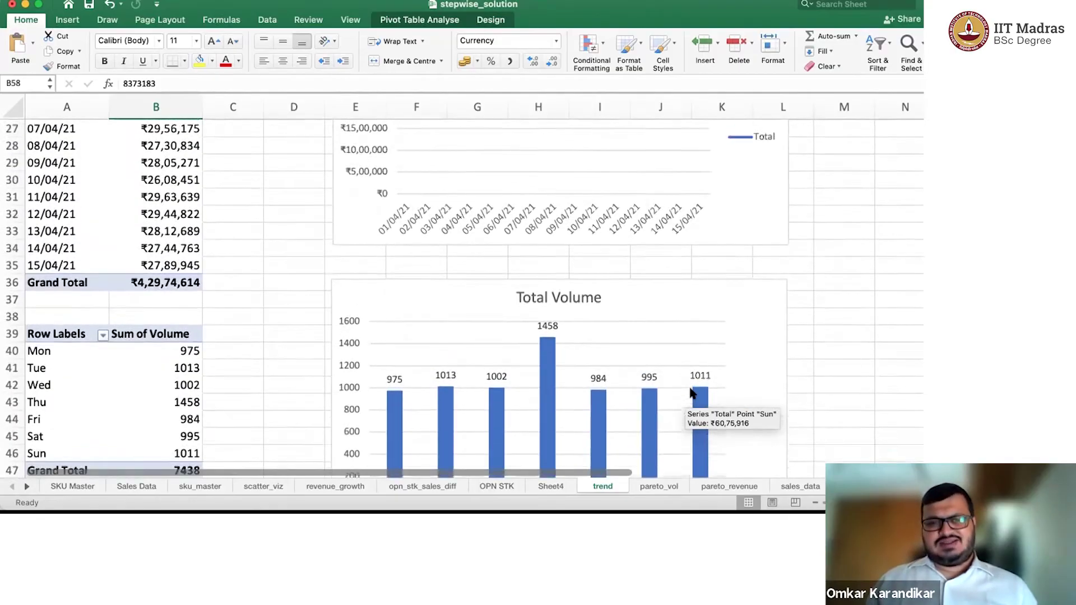
scroll(691, 390, up, 1)
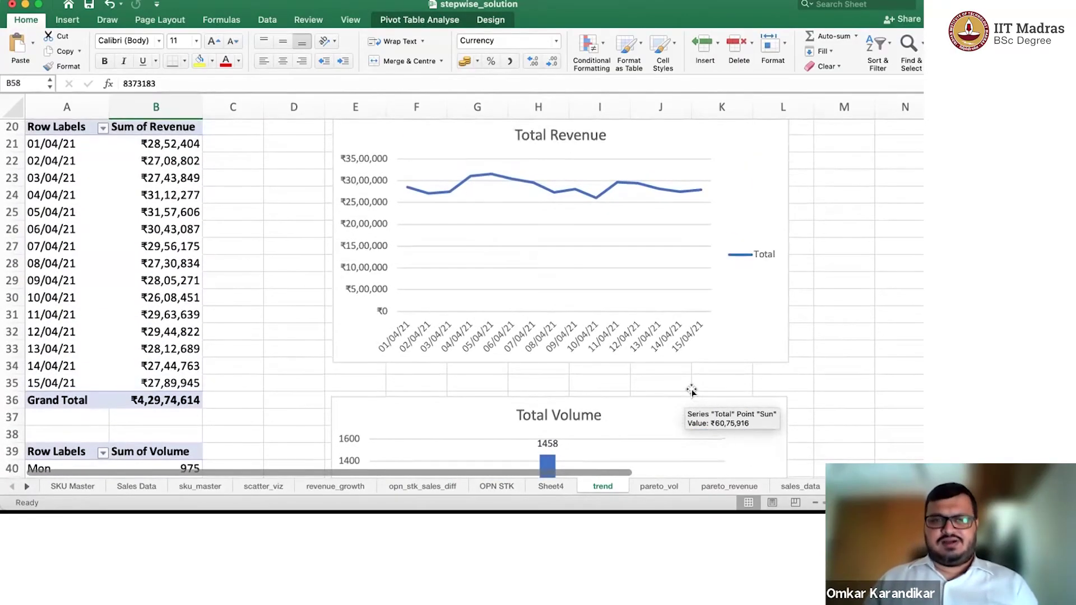
scroll(692, 391, up, 2)
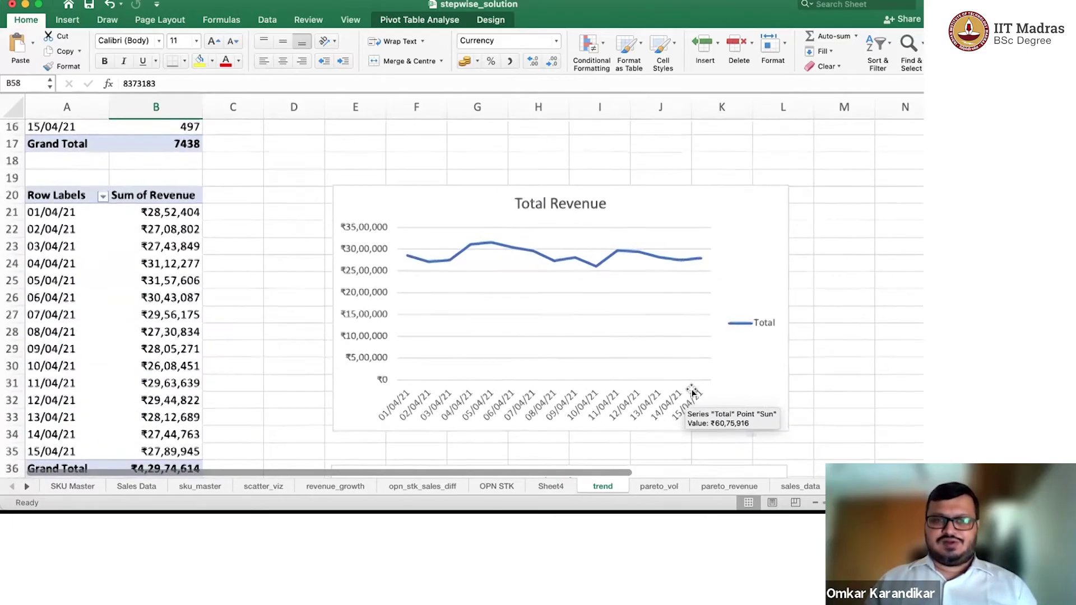
scroll(692, 392, down, 1)
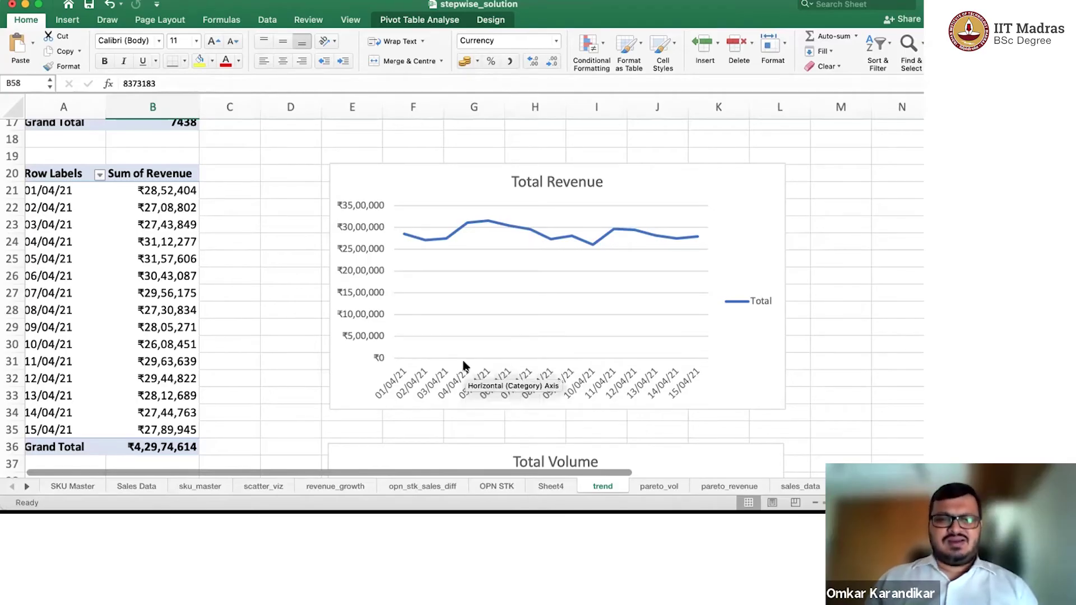
mouse_move(470, 227)
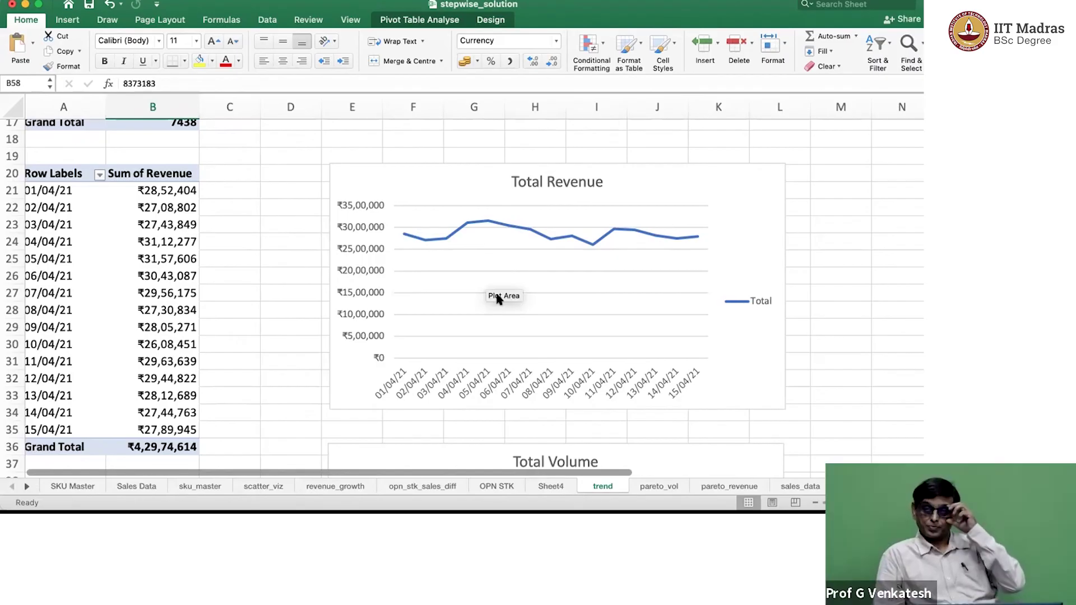
Open the revenue_growth sheet and examine the Revenue Growth chart of daily revenue and growth percentage
click(335, 485)
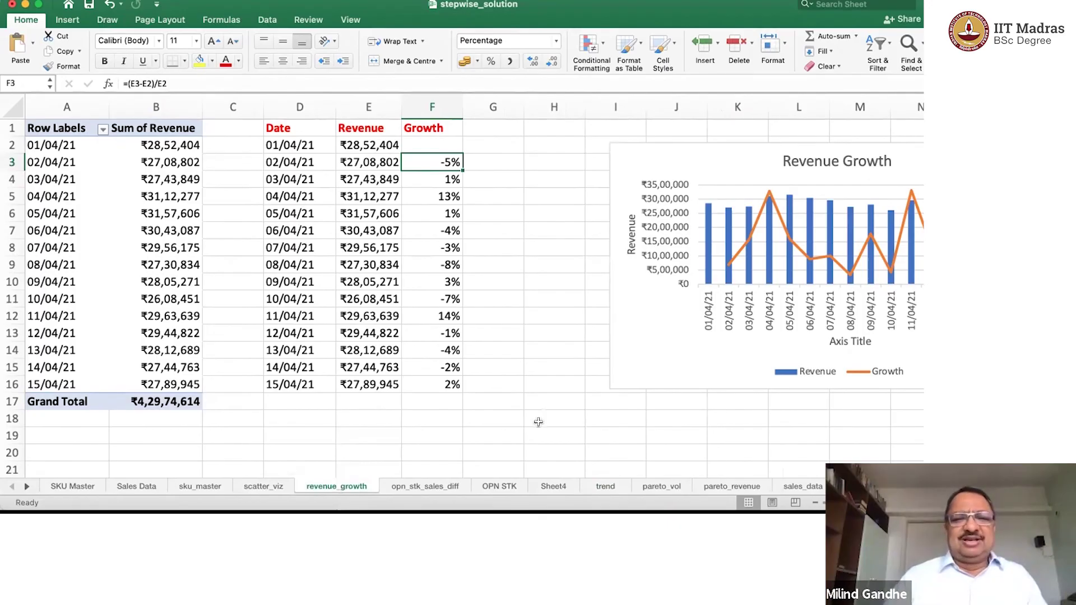
scroll(627, 346, right, 2)
scroll(627, 346, right, 3)
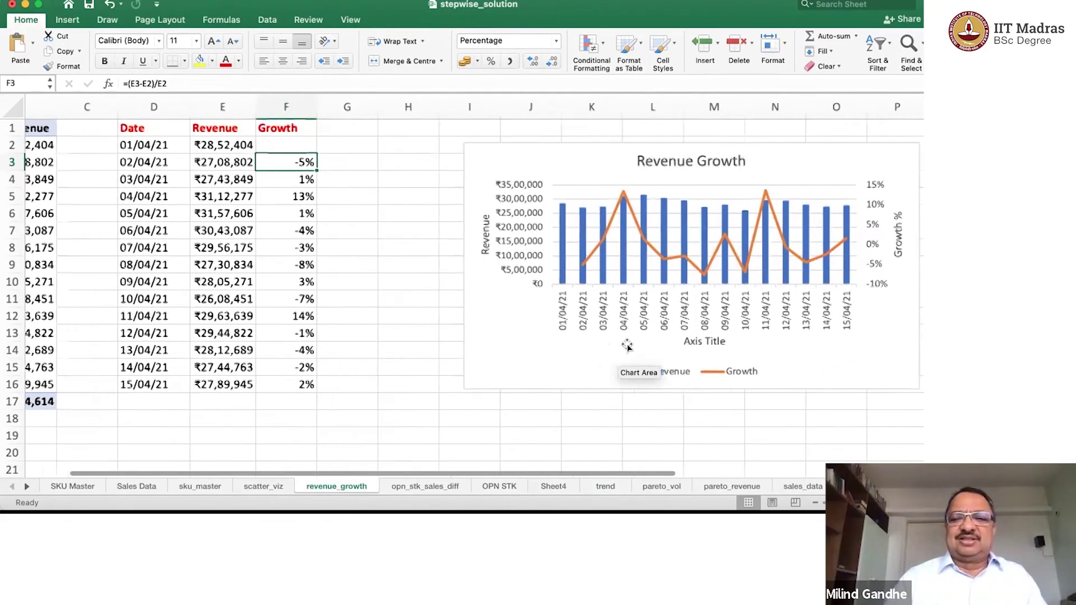
scroll(623, 348, right, 3)
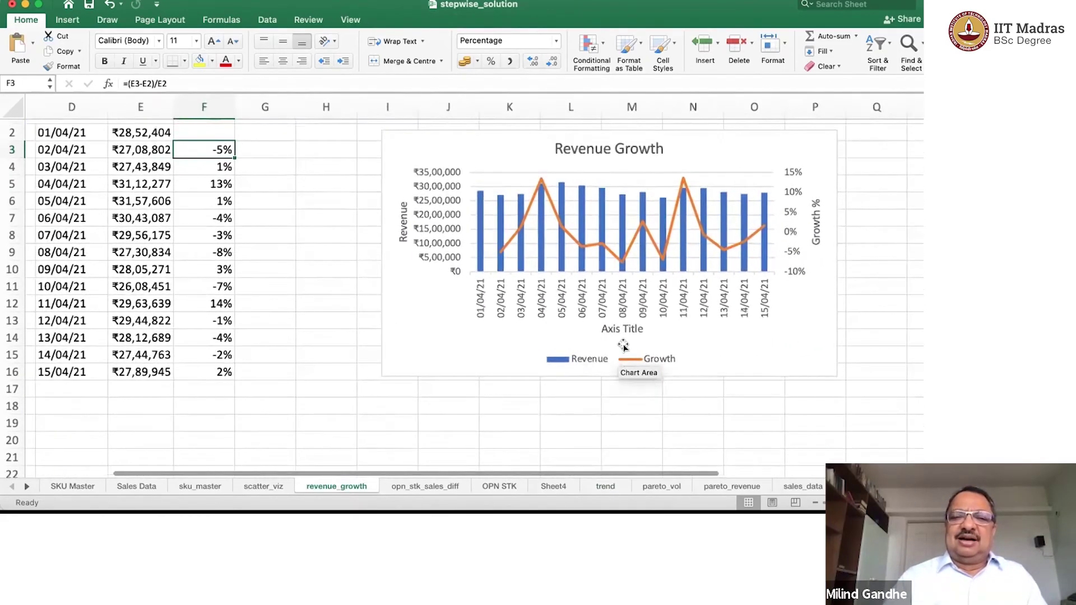
scroll(624, 348, down, 1)
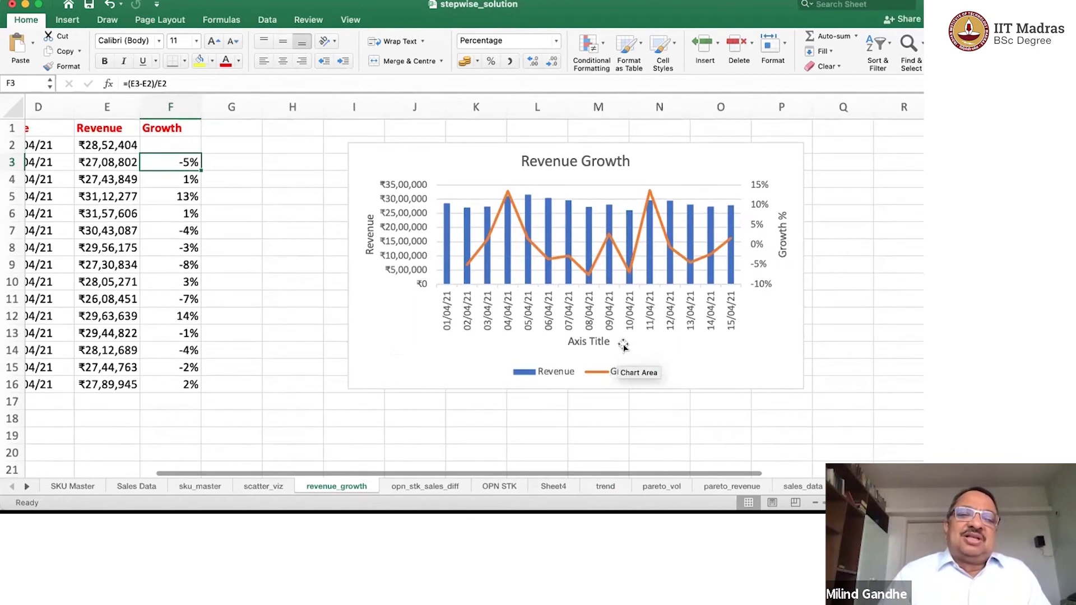